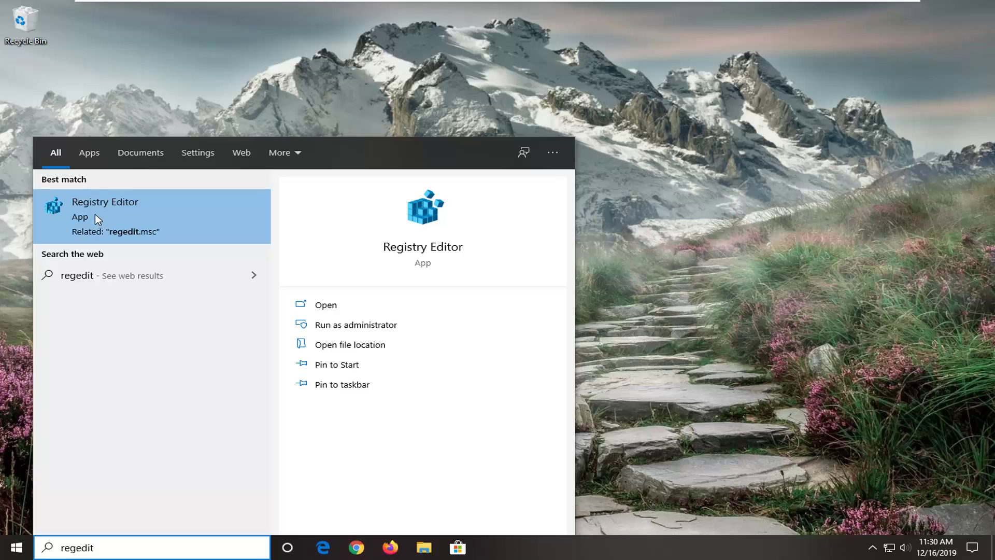
Run Registry Editor as administrator, allow it to make changes, and select the Computer root in the key tree.
{"action": "right_click", "coordinate": [90, 200]}
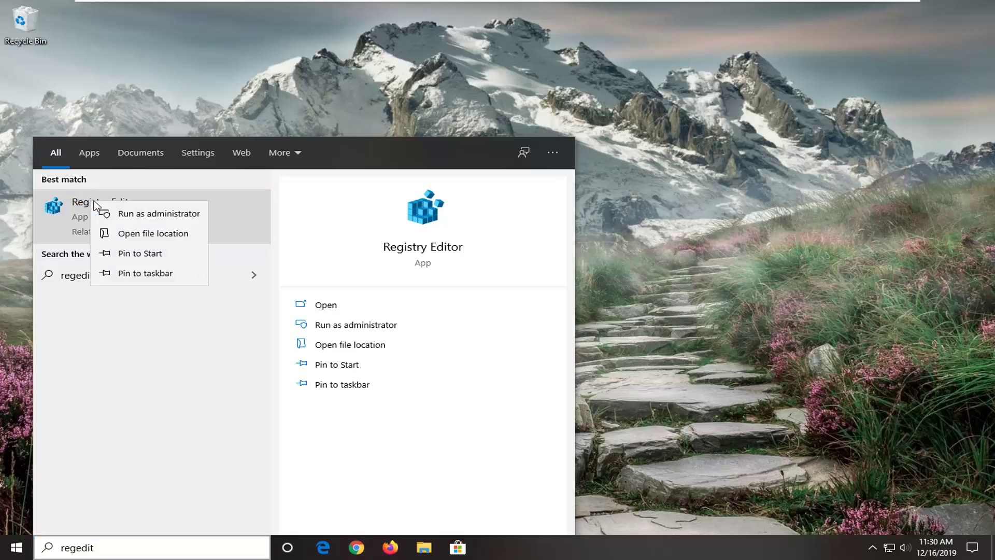
{"action": "left_click", "coordinate": [166, 213]}
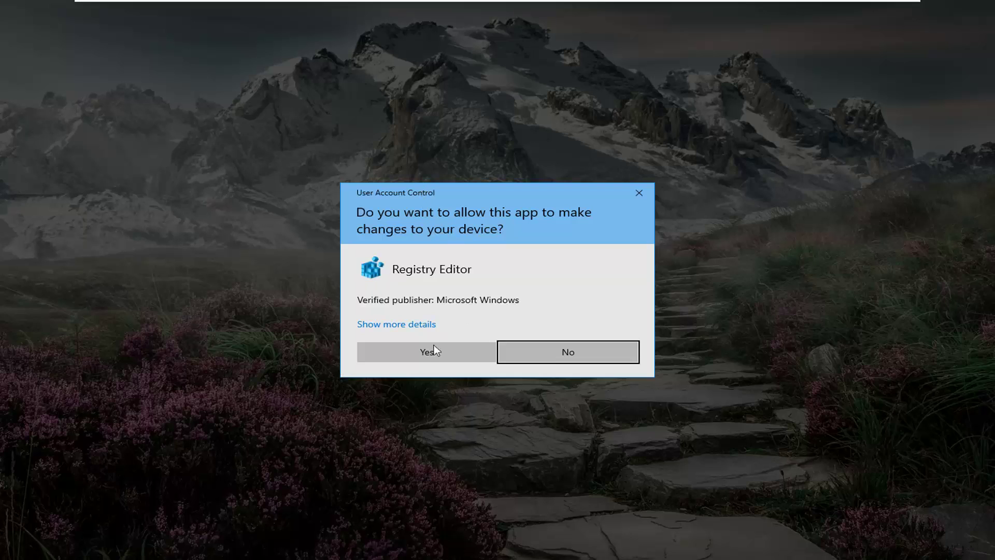
{"action": "left_click", "coordinate": [420, 357]}
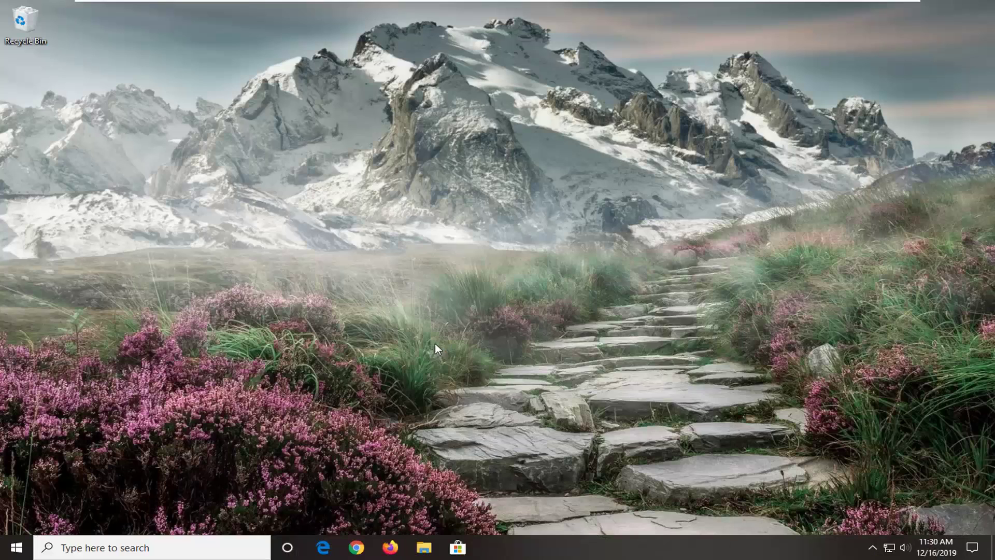
{"action": "key", "text": "Left"}
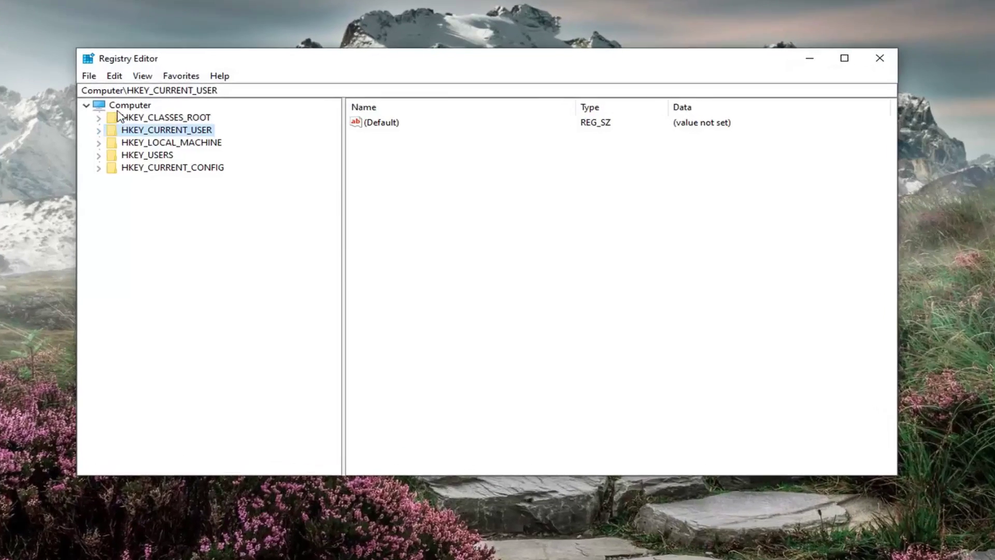
{"action": "key", "text": "Left"}
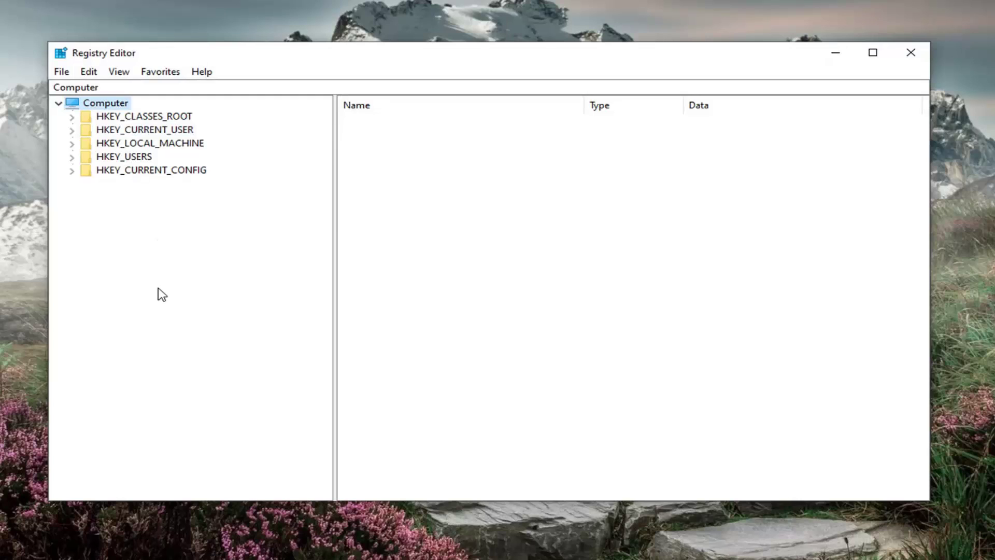
{"action": "left_click", "coordinate": [62, 74]}
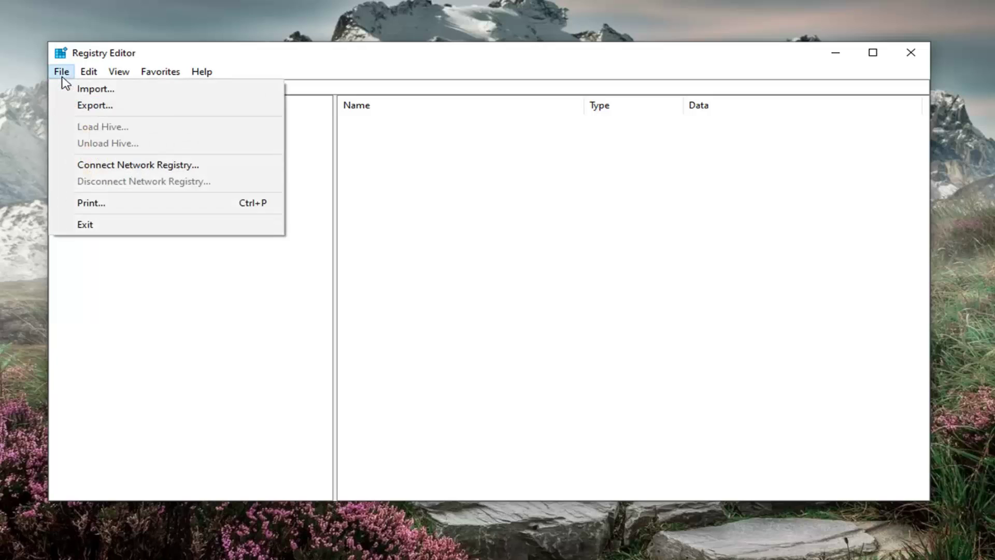
{"action": "left_click", "coordinate": [83, 107]}
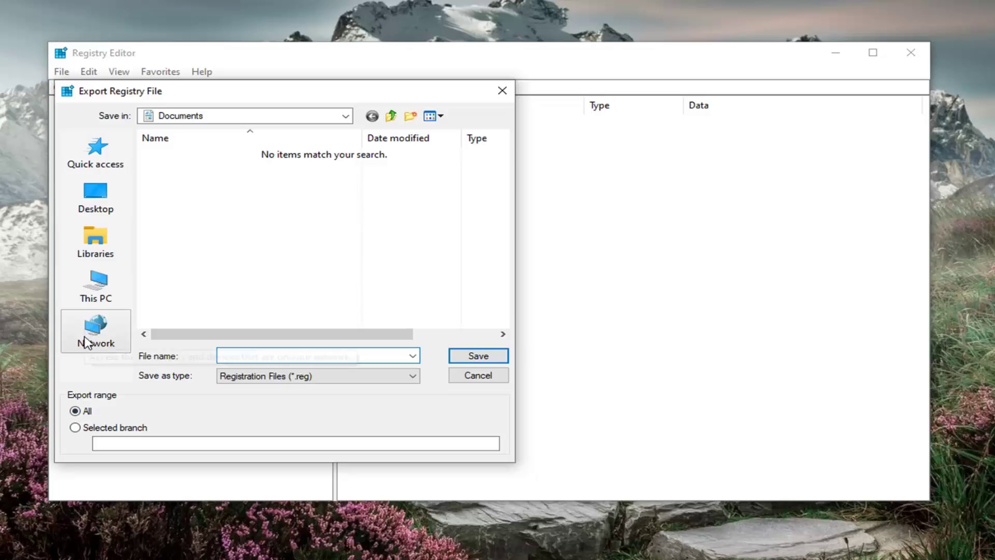
{"action": "left_click", "coordinate": [479, 379]}
{"action": "left_click", "coordinate": [69, 75]}
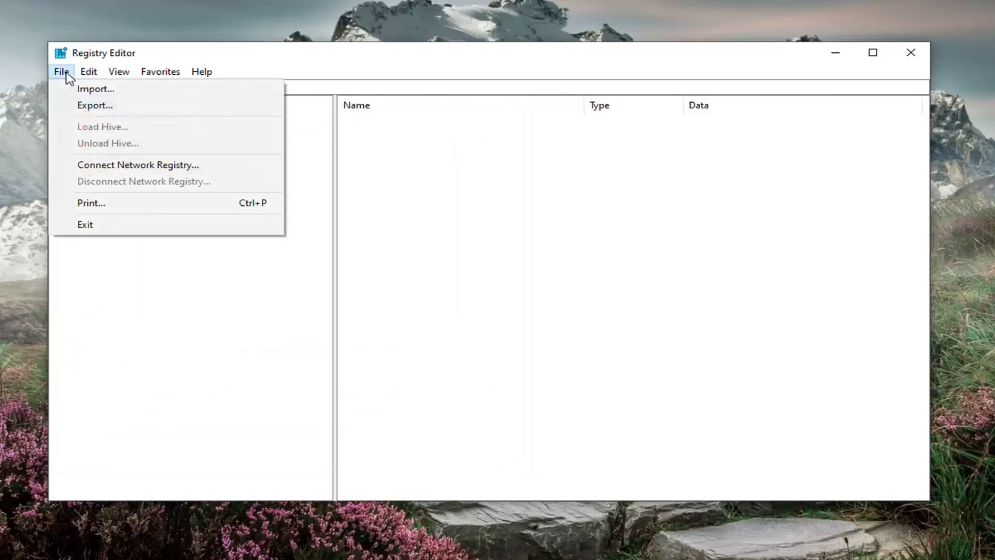
{"action": "left_click", "coordinate": [95, 87]}
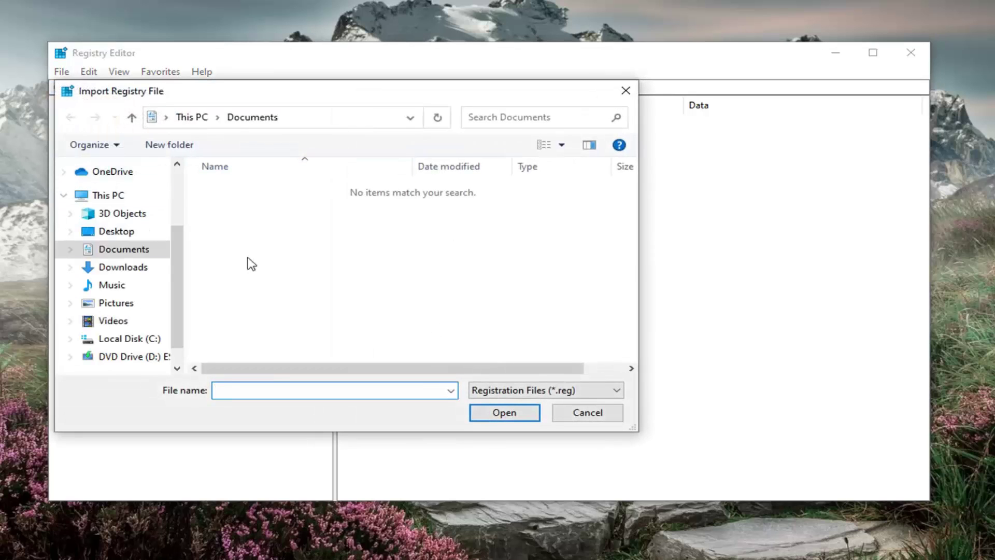
{"action": "left_click", "coordinate": [116, 231]}
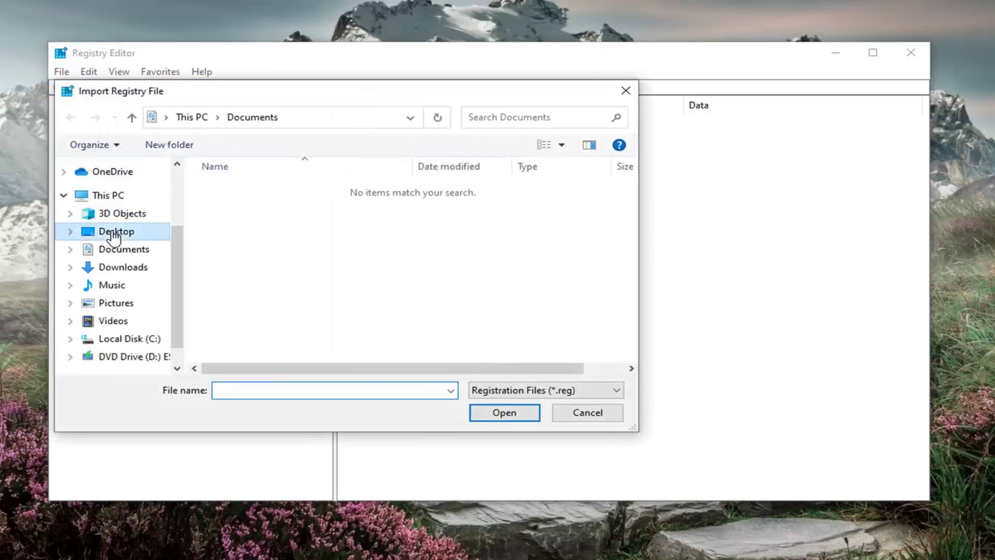
{"action": "left_click", "coordinate": [577, 415]}
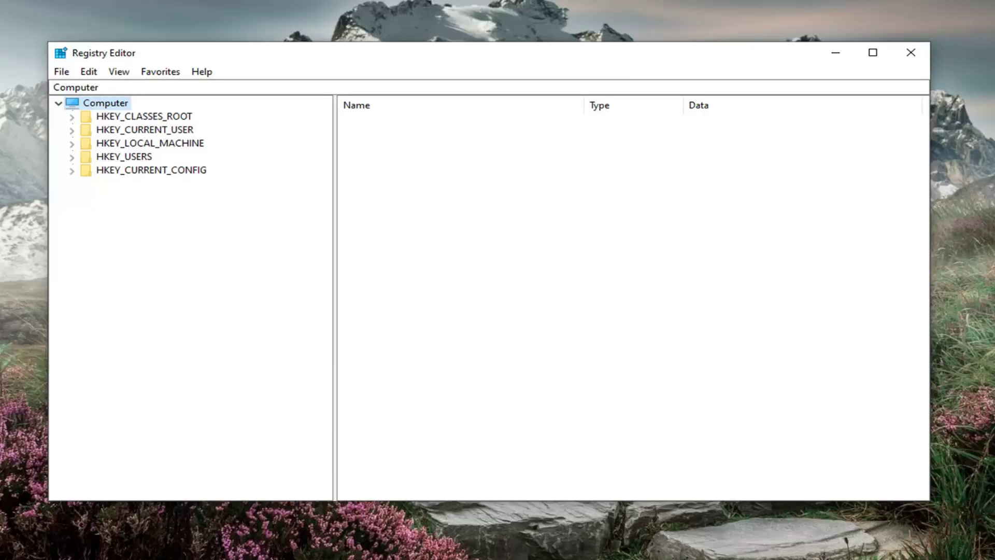
Expand the key tree down to HKEY_CURRENT_USER\SOFTWARE\Microsoft\Windows\CurrentVersion and select its Policies key.
{"action": "double_click", "coordinate": [171, 133]}
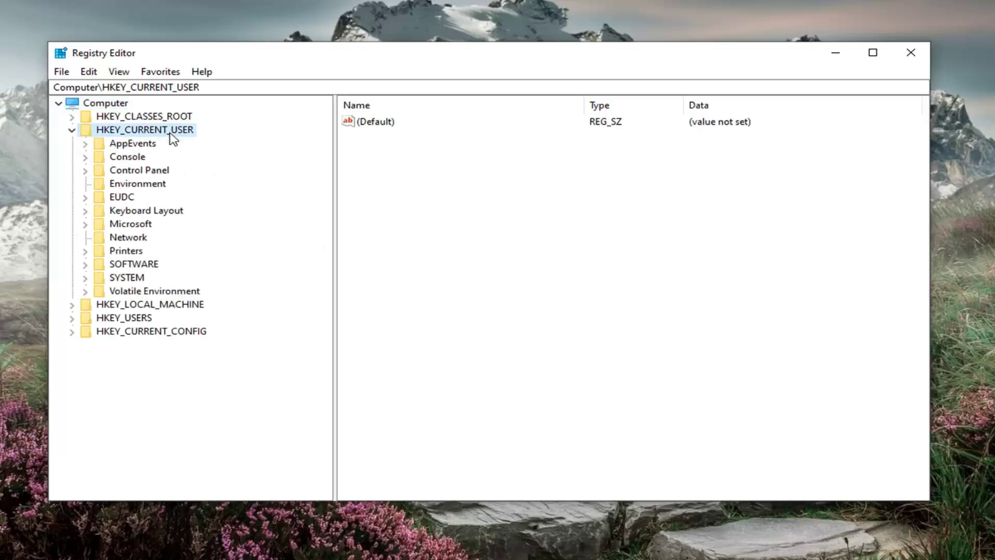
{"action": "double_click", "coordinate": [130, 265]}
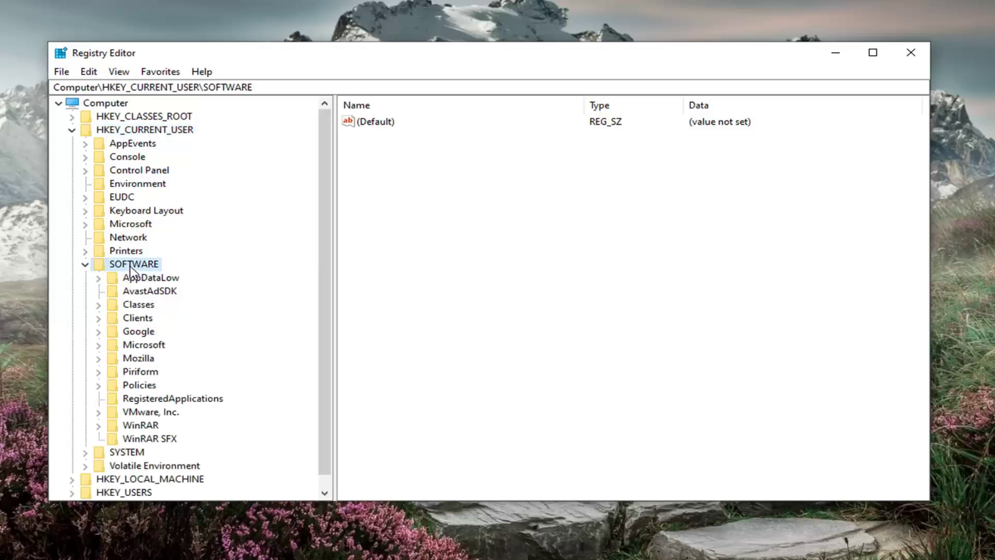
{"action": "scroll", "coordinate": [129, 282], "scroll_direction": "down", "scroll_amount": 1}
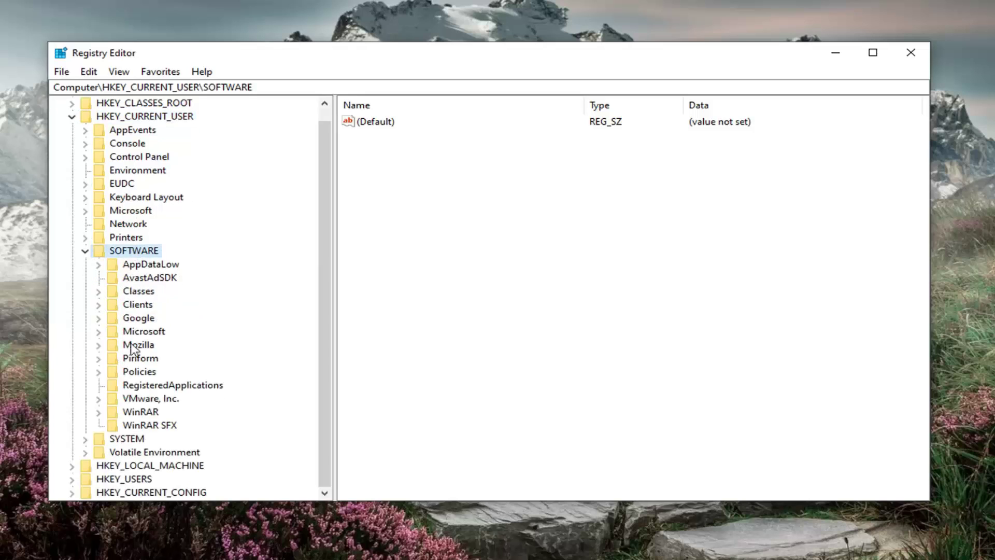
{"action": "double_click", "coordinate": [140, 332]}
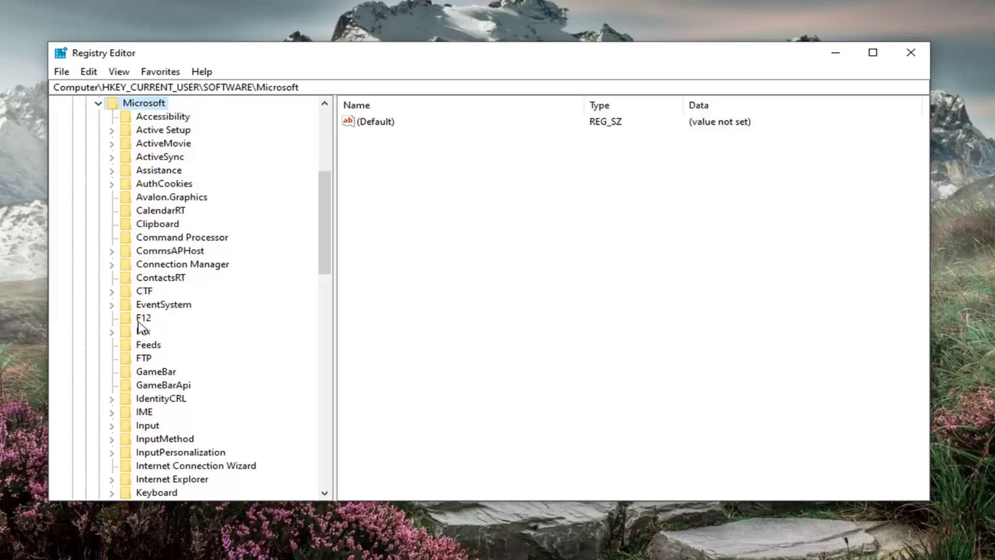
{"action": "scroll", "coordinate": [156, 293], "scroll_direction": "down", "scroll_amount": 9}
{"action": "scroll", "coordinate": [161, 300], "scroll_direction": "down", "scroll_amount": 8}
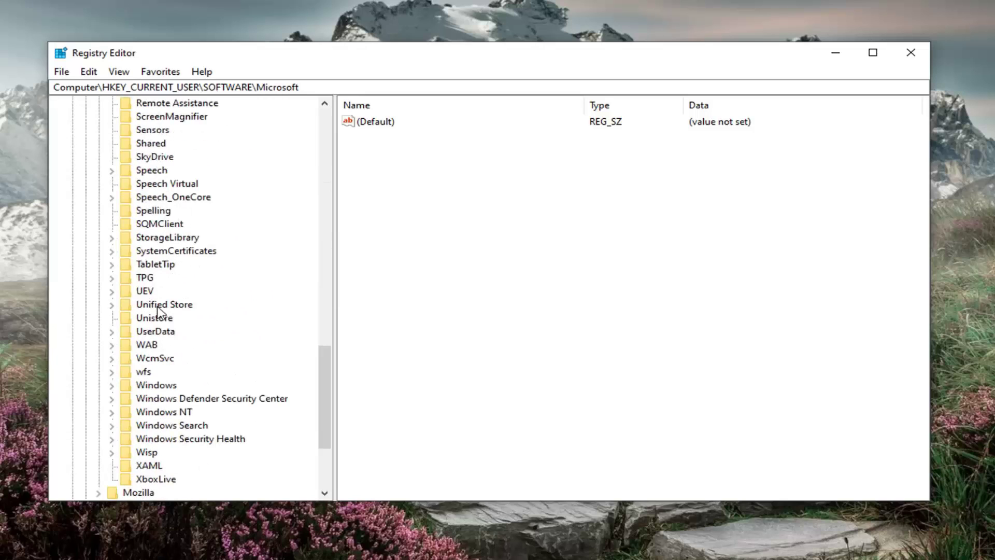
{"action": "double_click", "coordinate": [157, 386]}
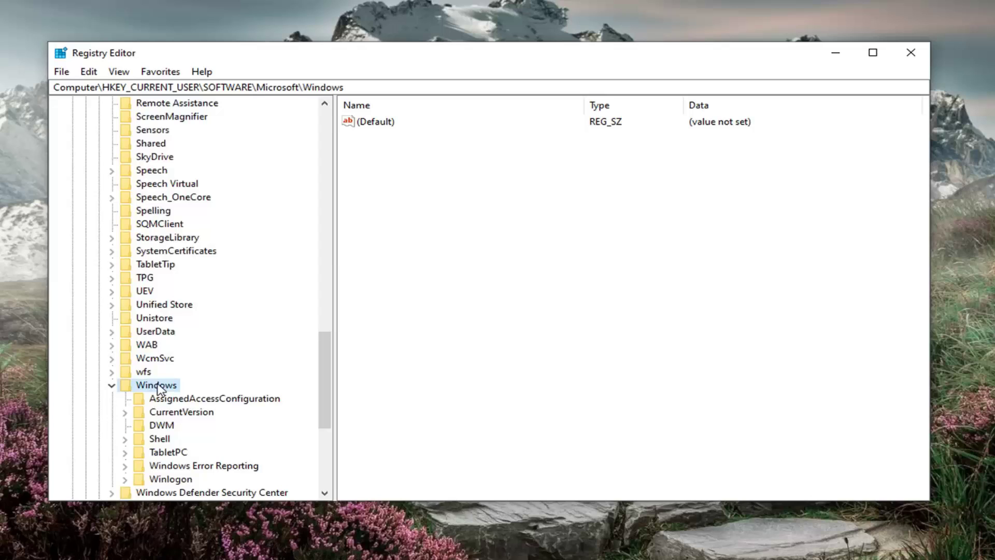
{"action": "left_click", "coordinate": [160, 412]}
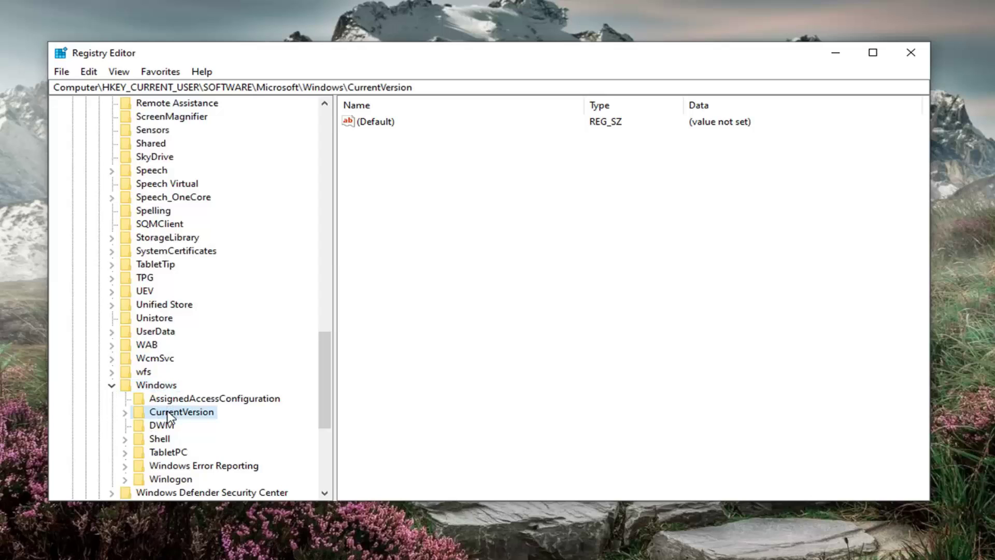
{"action": "double_click", "coordinate": [169, 412]}
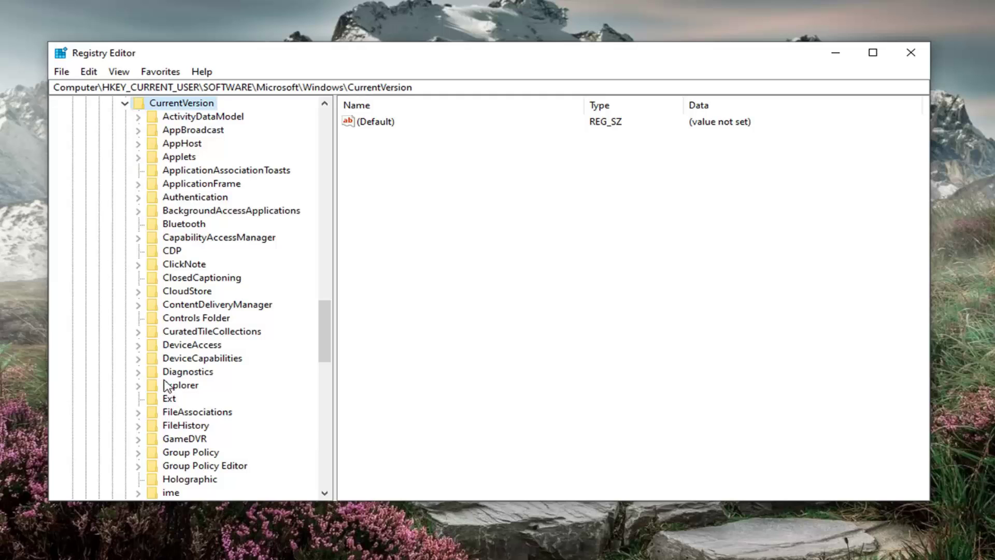
{"action": "scroll", "coordinate": [166, 386], "scroll_direction": "down", "scroll_amount": 7}
{"action": "left_click", "coordinate": [179, 319]}
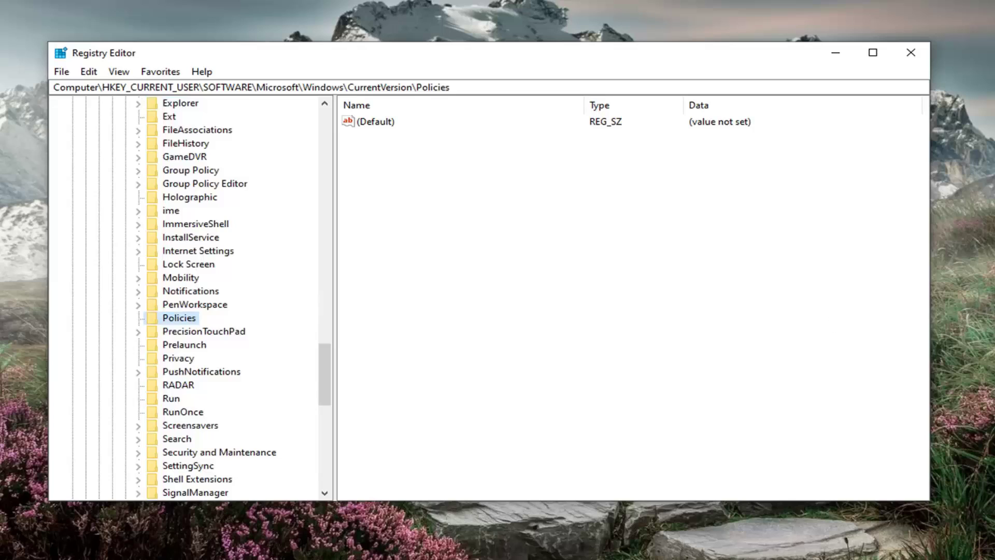
Create a new subkey named Explorer under the Policies key.
{"action": "right_click", "coordinate": [175, 326]}
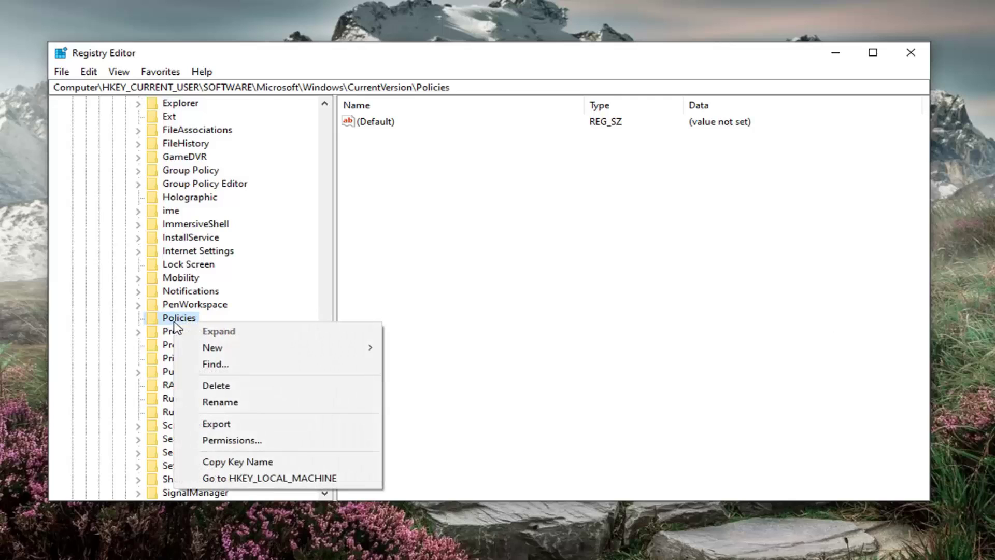
{"action": "mouse_move", "coordinate": [219, 349]}
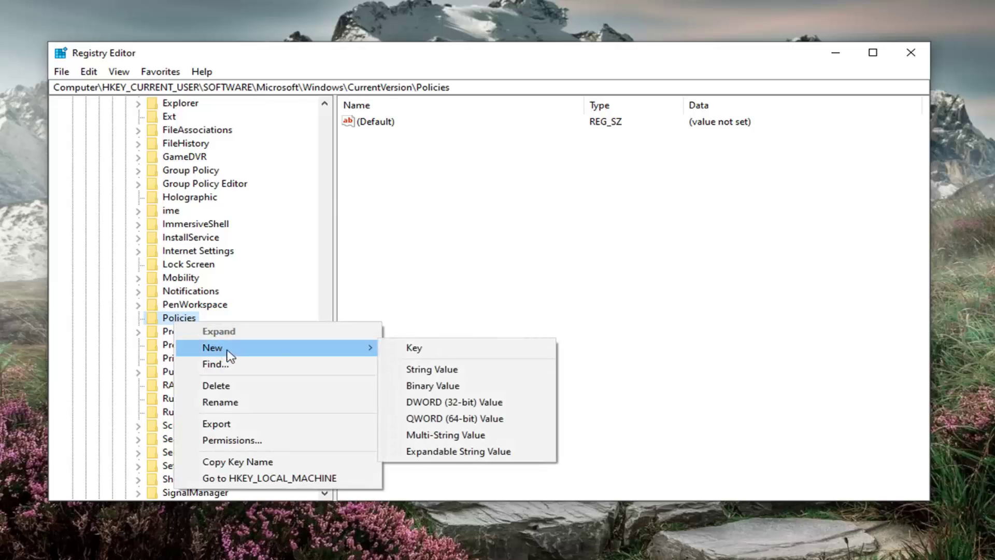
{"action": "left_click", "coordinate": [418, 349]}
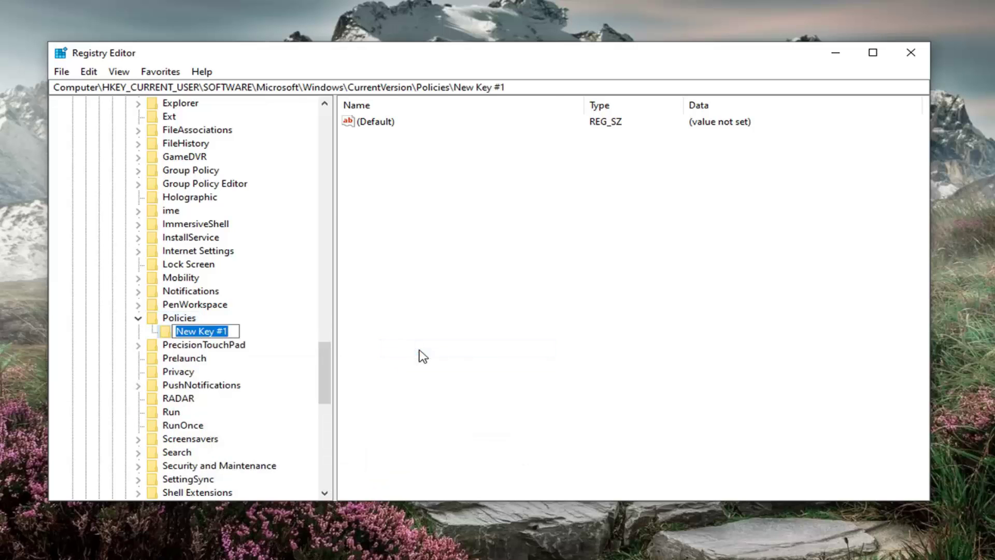
{"action": "type", "text": "Ex"}
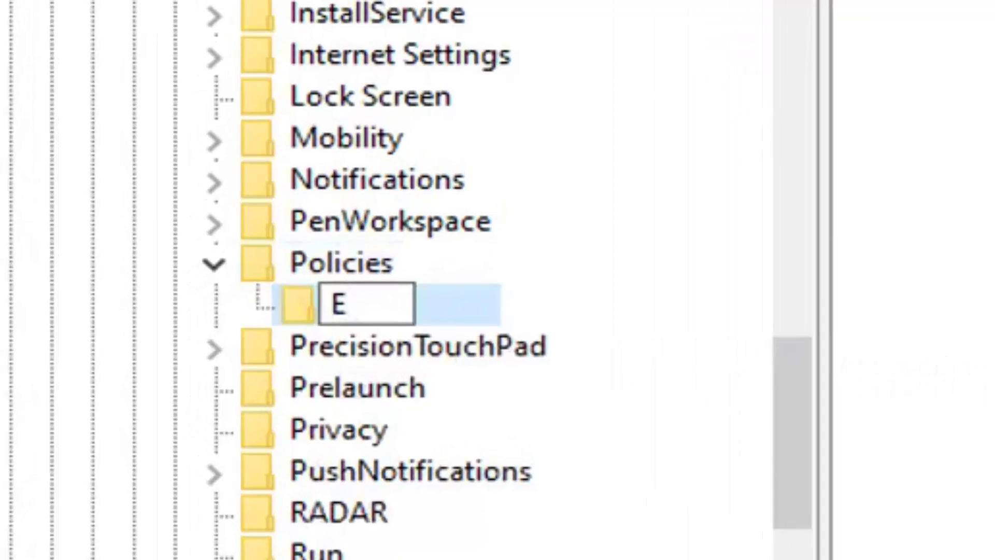
{"action": "type", "text": "pl"}
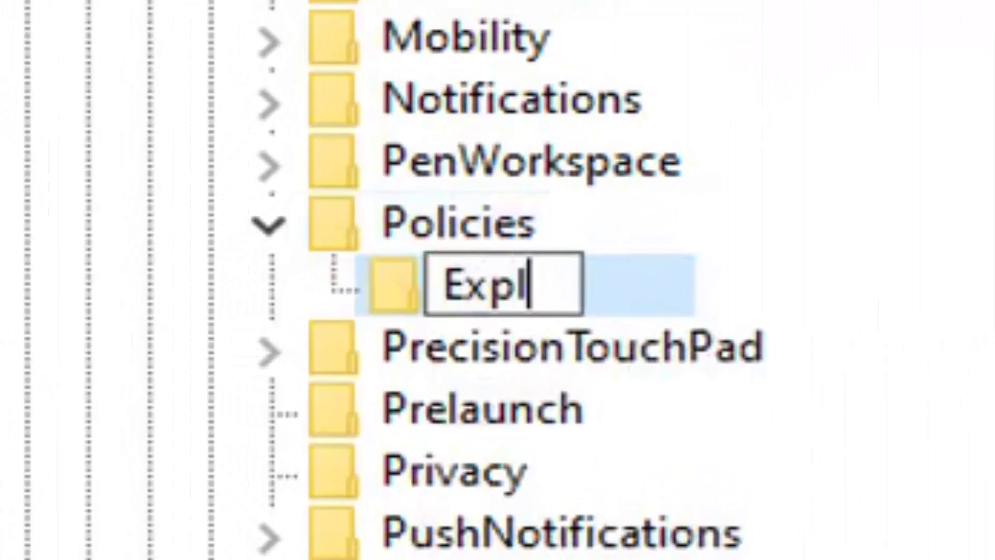
{"action": "type", "text": "orer"}
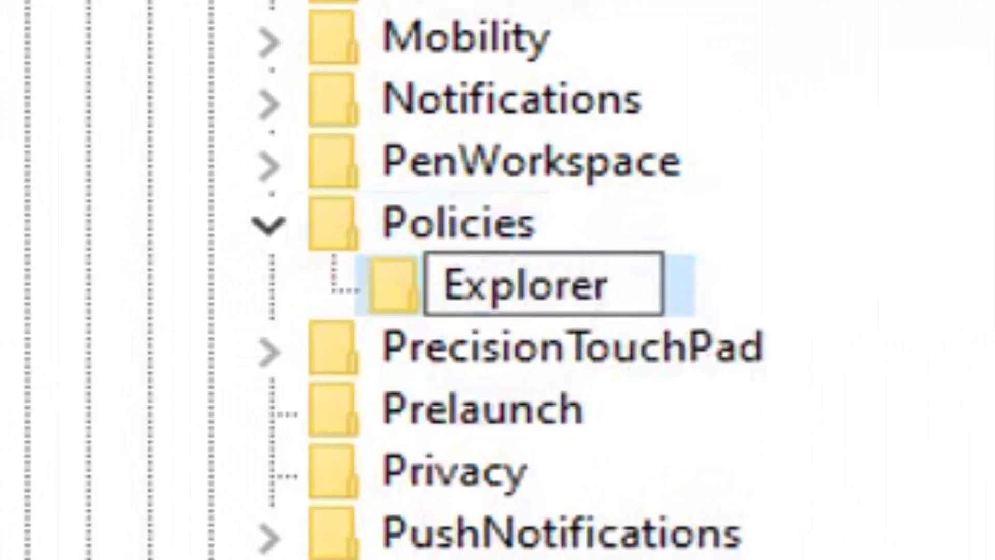
{"action": "key", "text": "Return"}
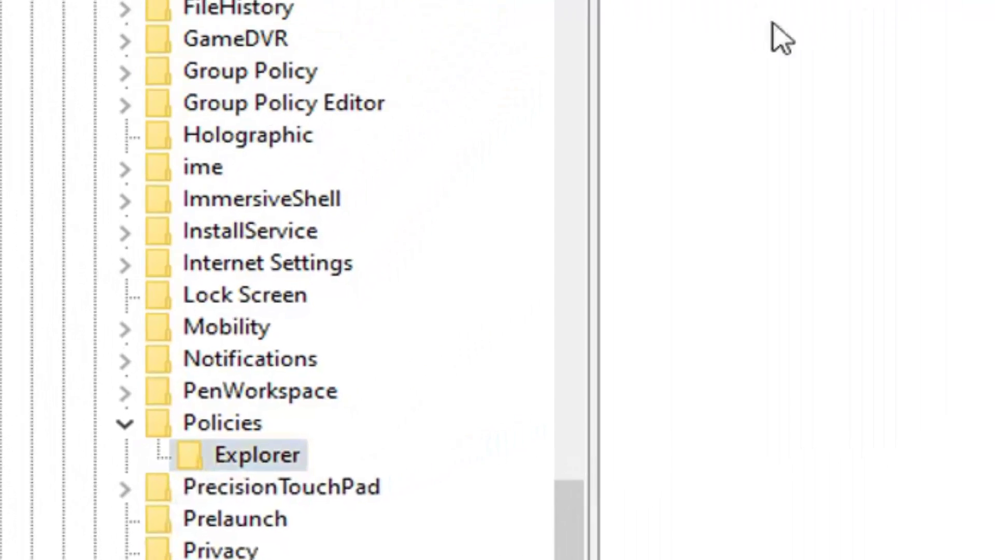
Create a DWORD (32-bit) value named NoControlPanel in the Policies\Explorer key.
{"action": "right_click", "coordinate": [772, 23]}
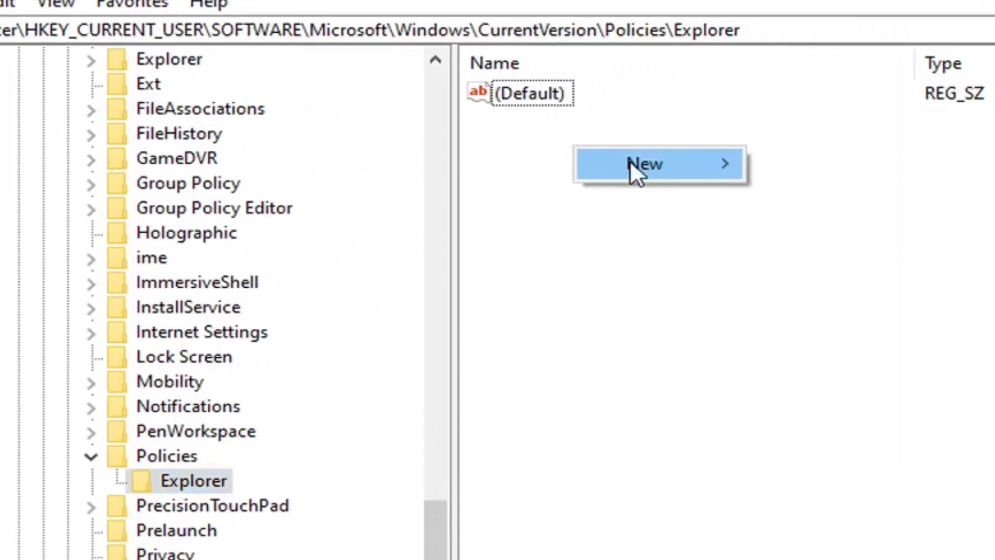
{"action": "mouse_move", "coordinate": [635, 164]}
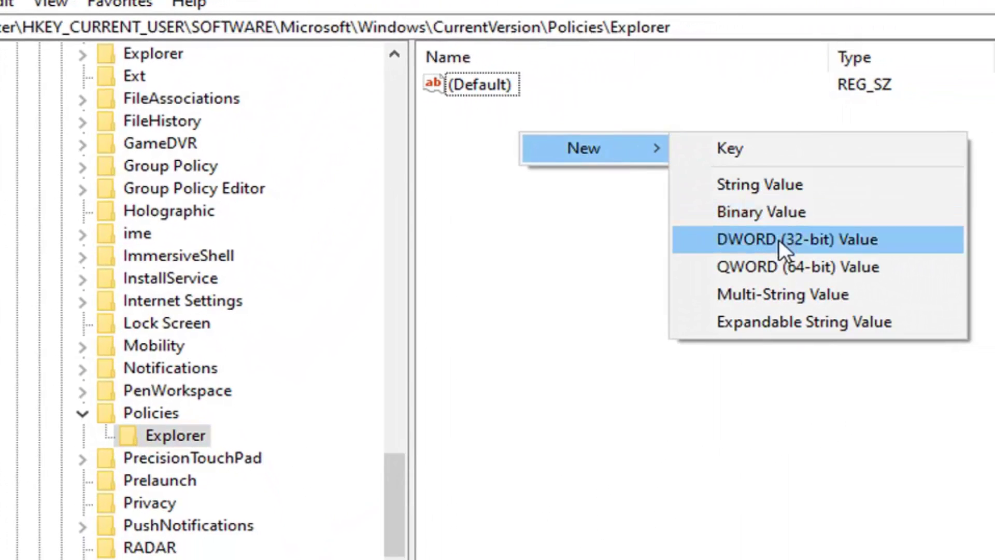
{"action": "left_click", "coordinate": [779, 240]}
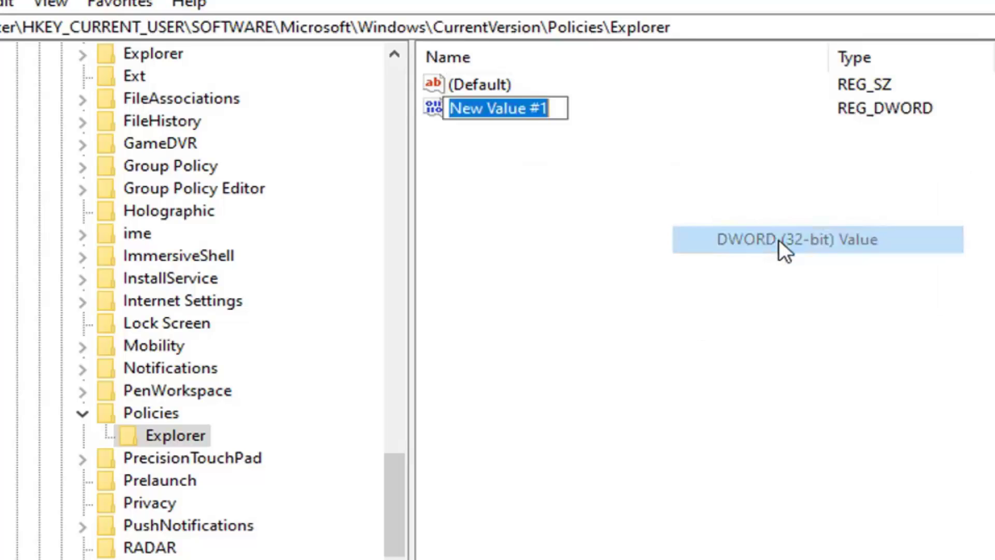
{"action": "type", "text": "NoV"}
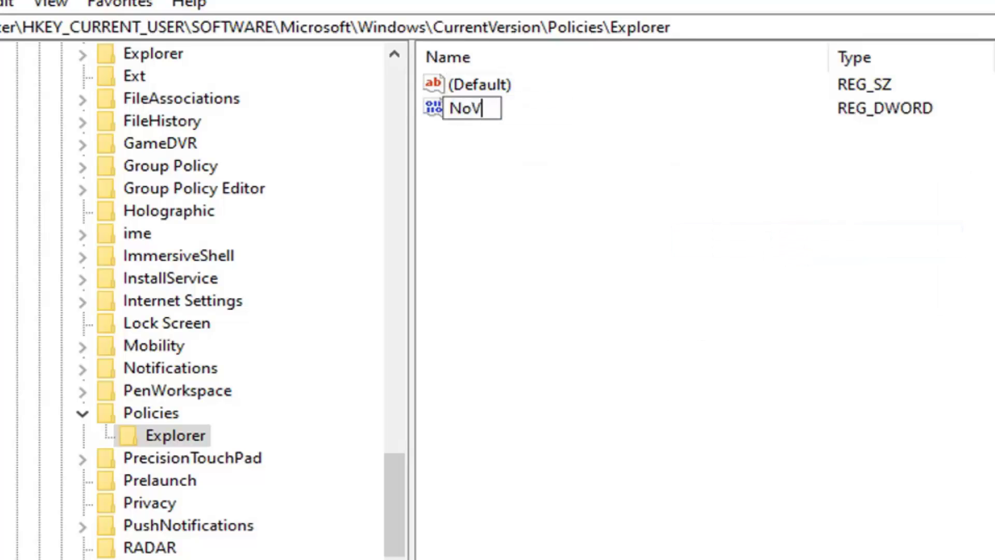
{"action": "key", "text": "BackSpace"}
{"action": "type", "text": "Co"}
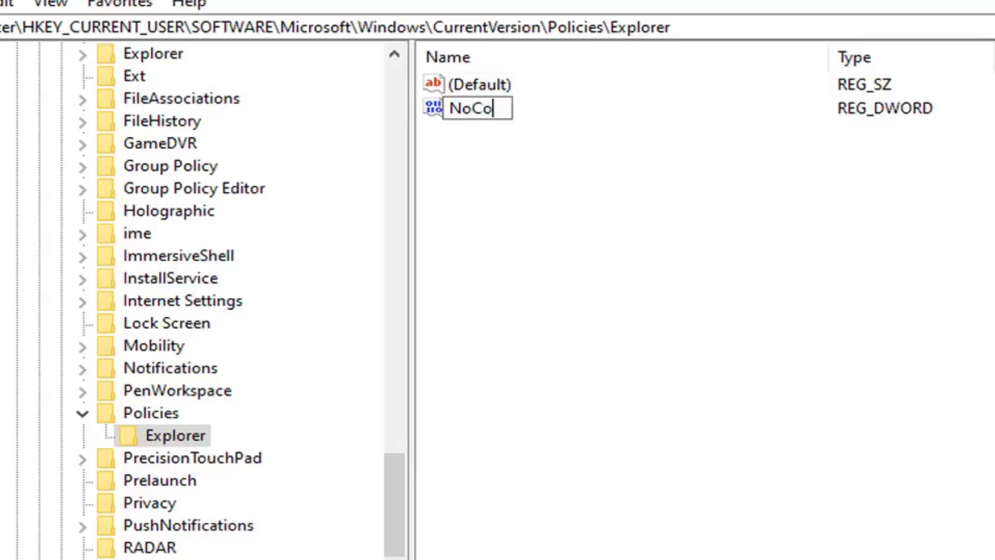
{"action": "type", "text": "ntrolPanel"}
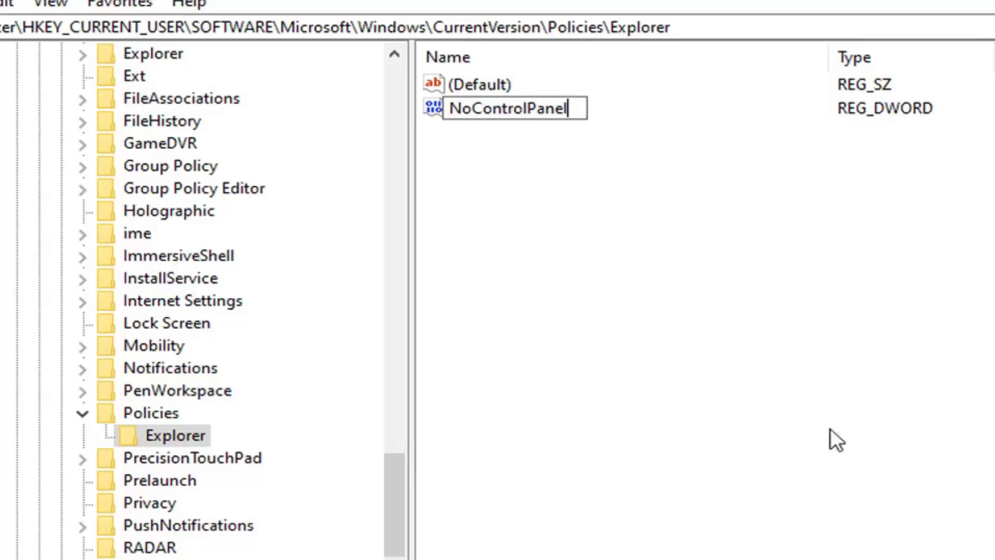
{"action": "key", "text": "Return"}
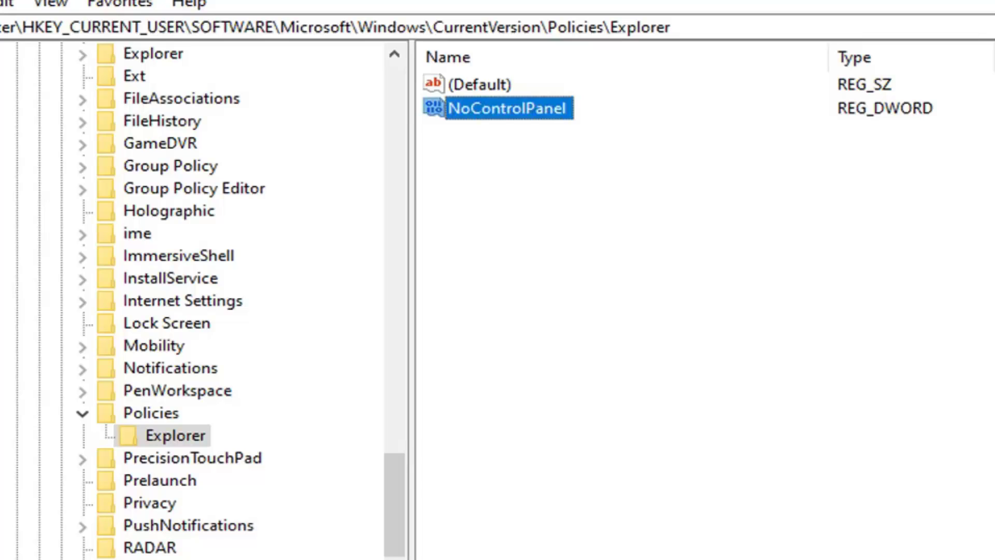
Set the NoControlPanel value data to 1, keeping the hexadecimal base.
{"action": "double_click", "coordinate": [494, 106]}
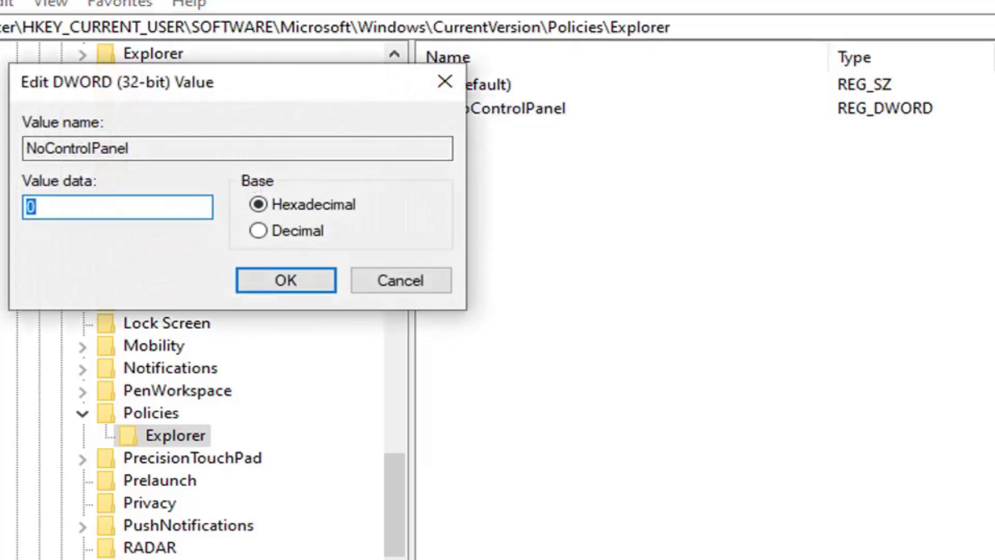
{"action": "type", "text": "1"}
{"action": "left_click", "coordinate": [291, 277]}
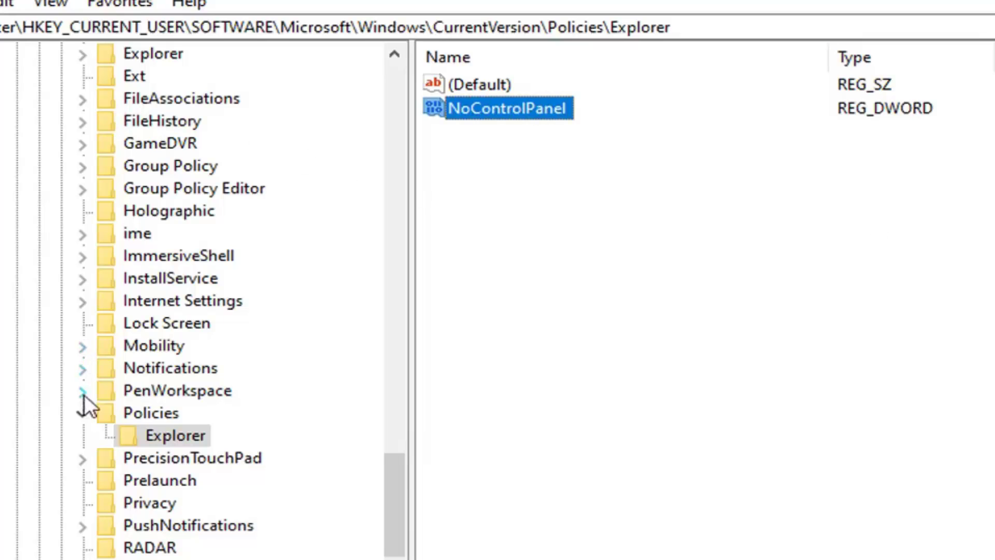
Collapse the expanded registry keys back up to the Computer root and close Registry Editor.
{"action": "left_click", "coordinate": [82, 413]}
{"action": "scroll", "coordinate": [120, 388], "scroll_direction": "up", "scroll_amount": 9}
{"action": "scroll", "coordinate": [120, 385], "scroll_direction": "up", "scroll_amount": 9}
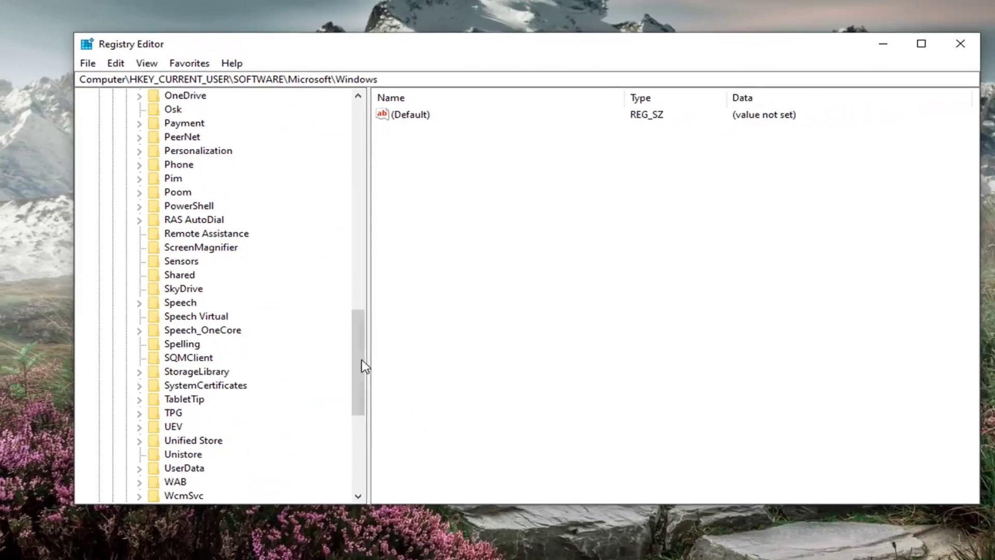
{"action": "left_click_drag", "start_coordinate": [362, 361], "coordinate": [384, 99]}
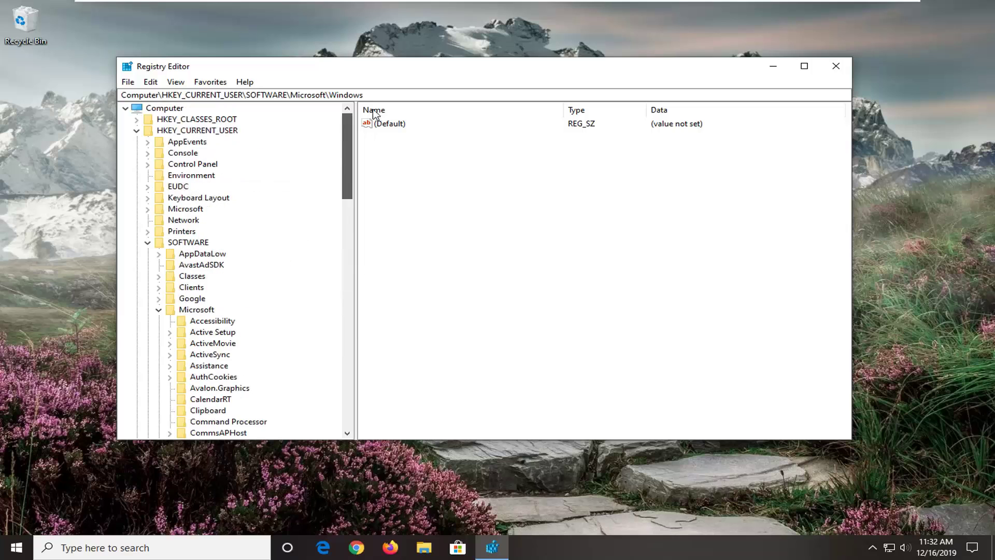
{"action": "left_click", "coordinate": [125, 345]}
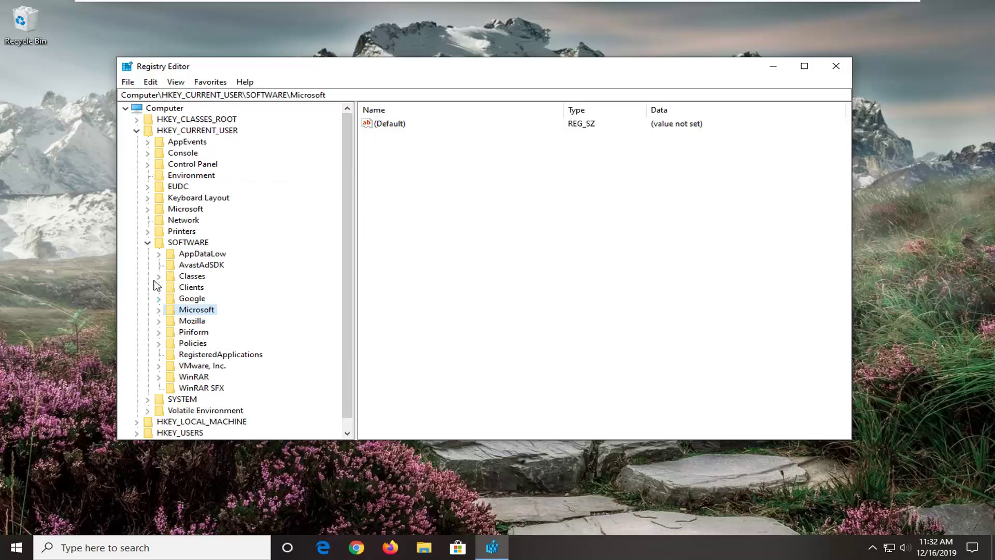
{"action": "left_click", "coordinate": [148, 243]}
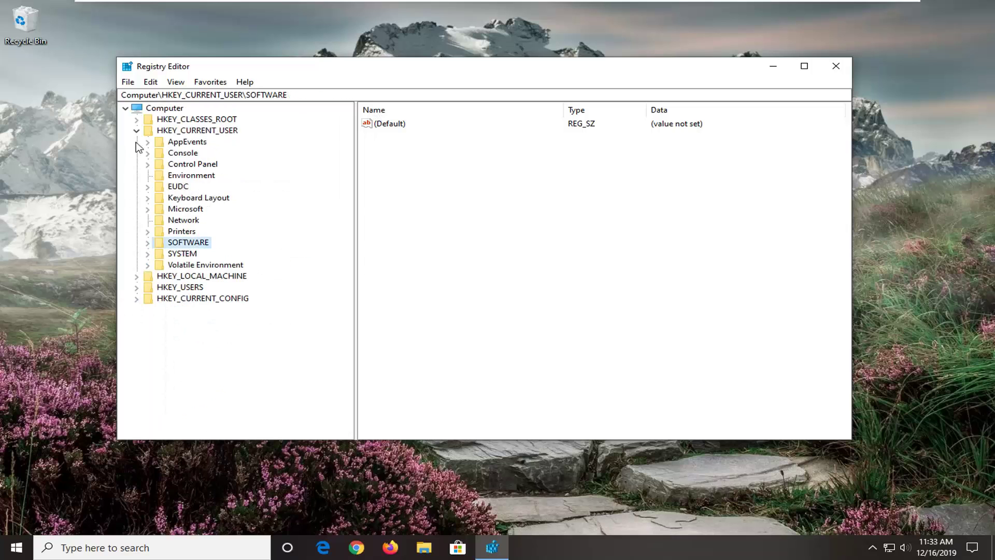
{"action": "left_click", "coordinate": [137, 130]}
{"action": "left_click", "coordinate": [161, 108]}
{"action": "left_click", "coordinate": [836, 66]}
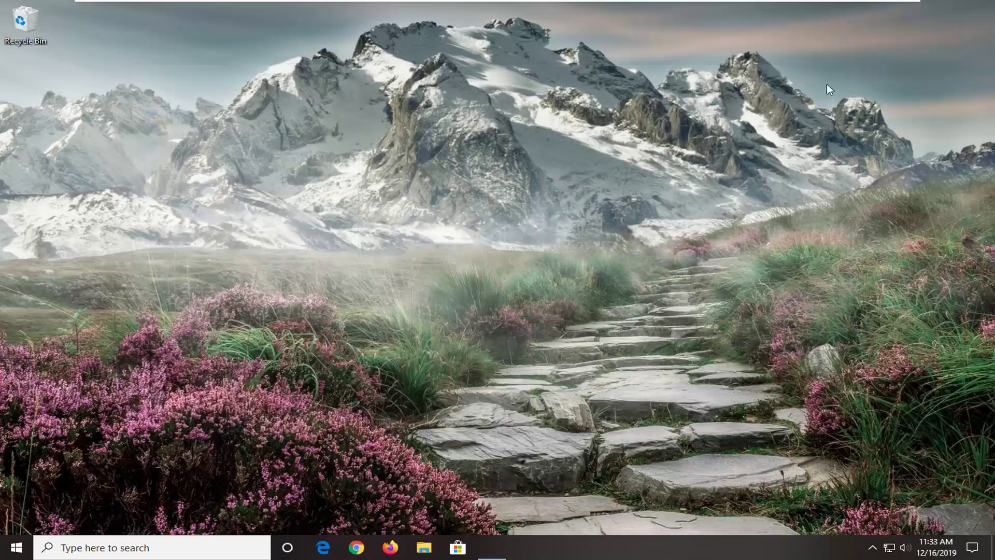
Restart the computer to apply the registry change.
{"action": "left_click", "coordinate": [17, 547]}
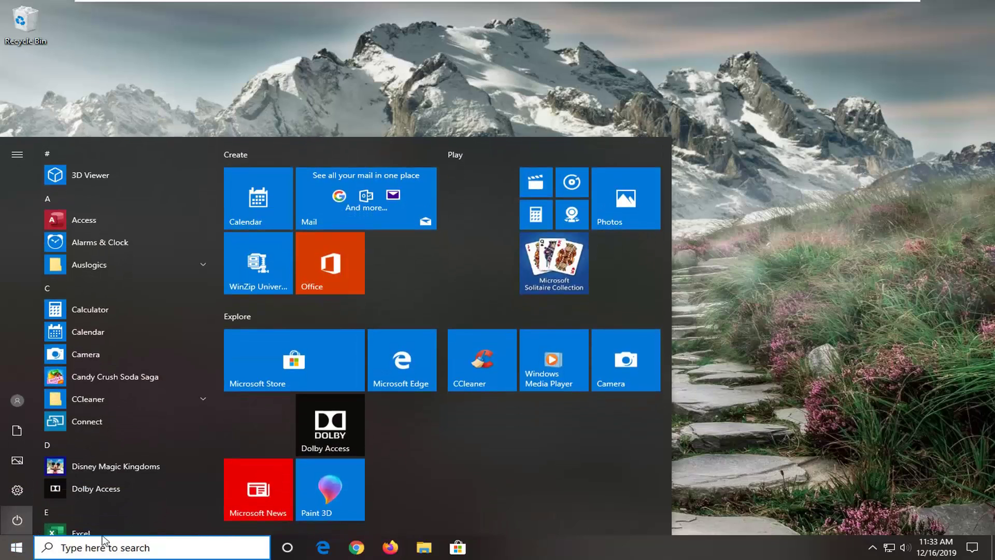
{"action": "left_click", "coordinate": [17, 520]}
{"action": "left_click", "coordinate": [40, 492]}
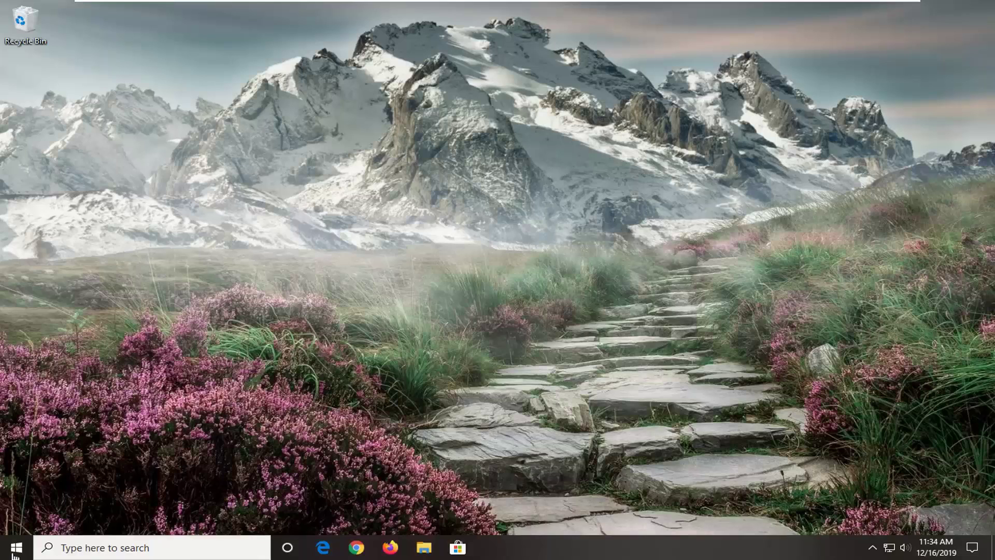
Search Windows for "control panel", try to open the Control Panel app, and dismiss the resulting message.
{"action": "left_click", "coordinate": [13, 552]}
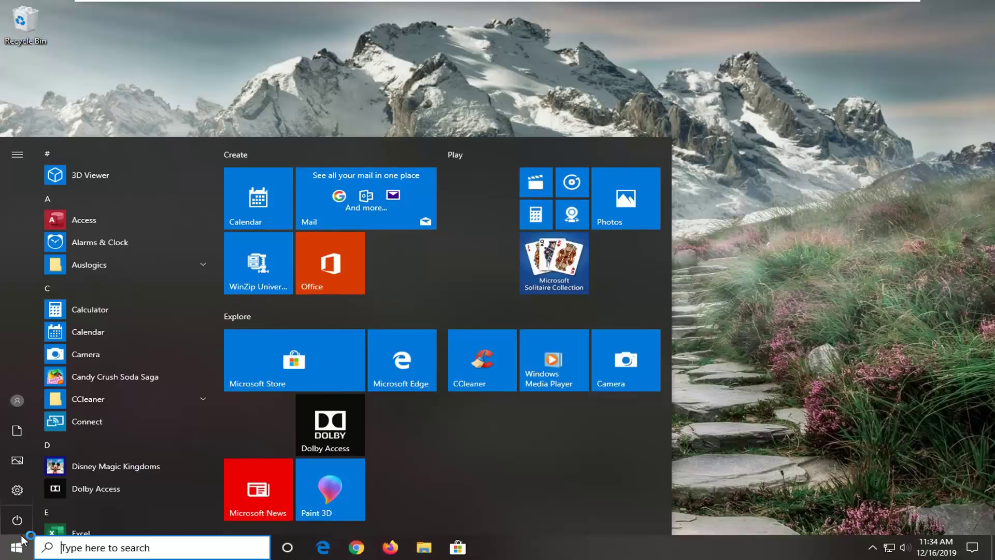
{"action": "type", "text": "control panel"}
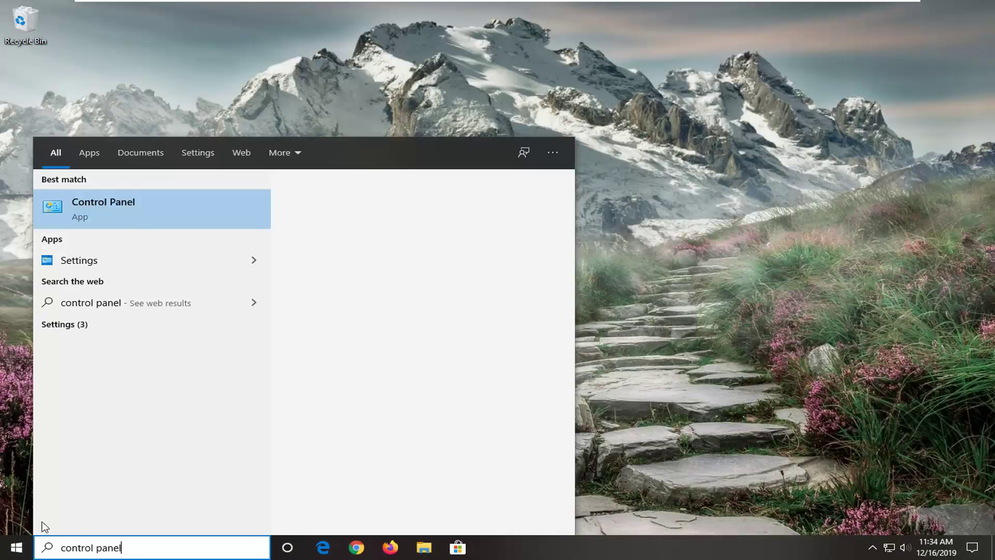
{"action": "left_click", "coordinate": [110, 207]}
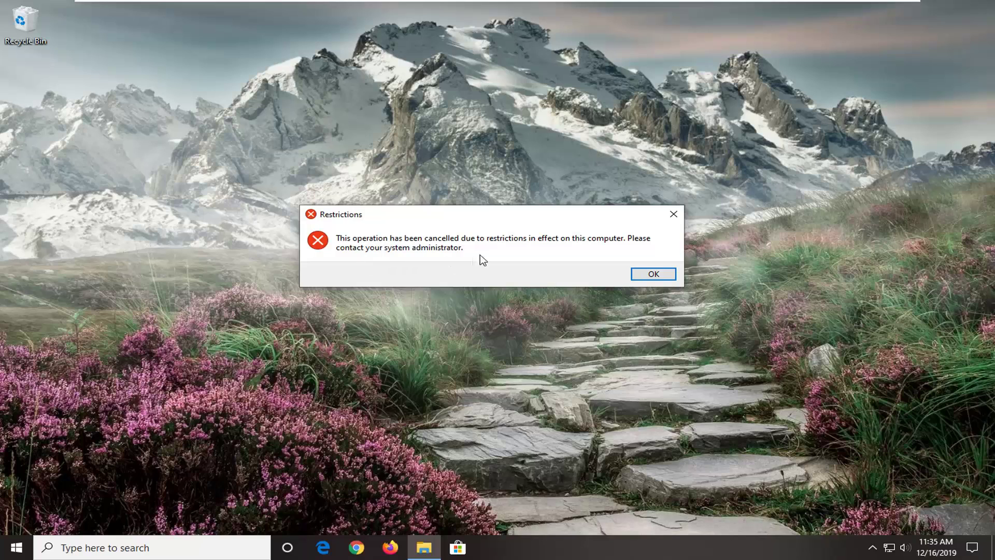
{"action": "left_click", "coordinate": [654, 275]}
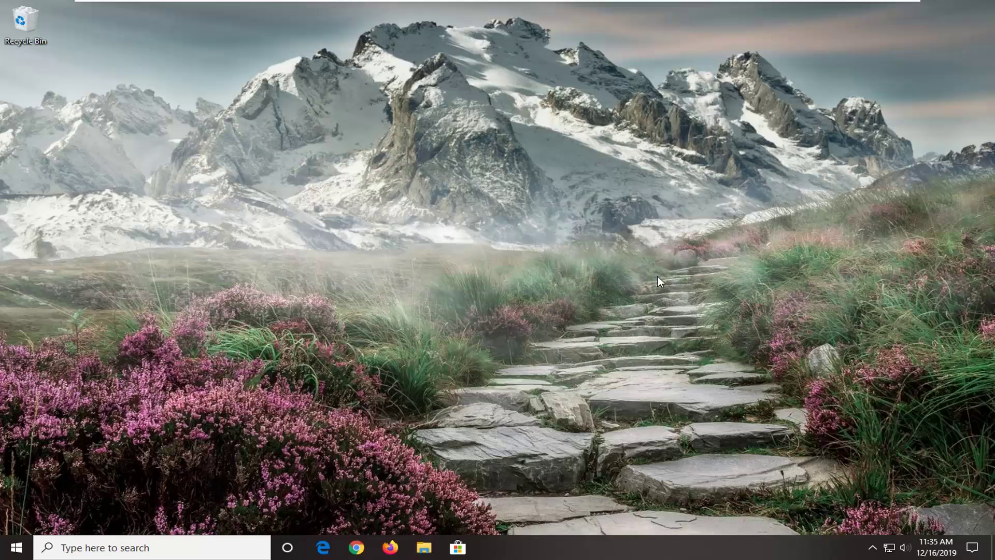